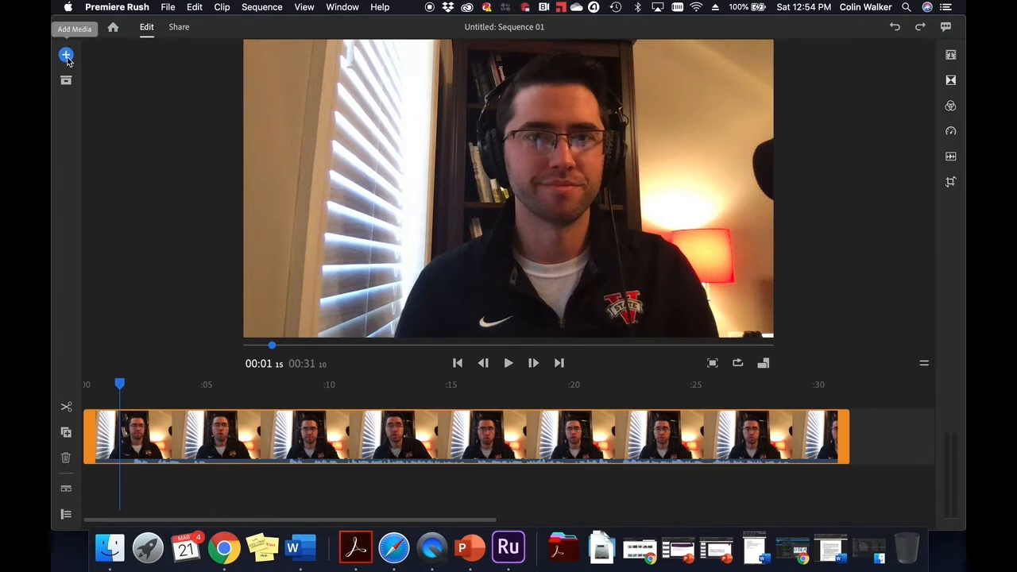
Examine the options for adding media and the assets in the project, and close both again.
left_click(66, 56)
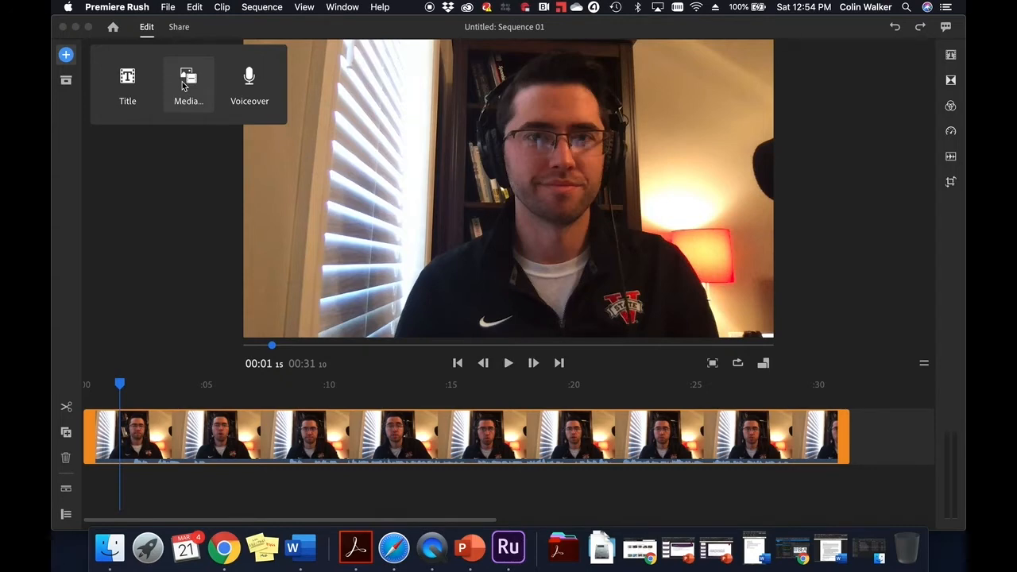
left_click(89, 166)
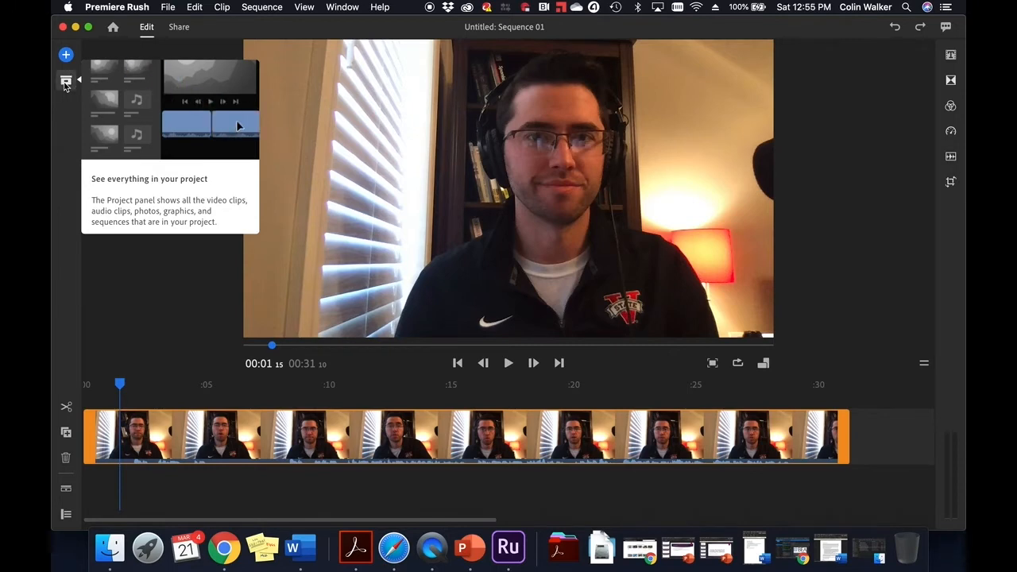
left_click(65, 83)
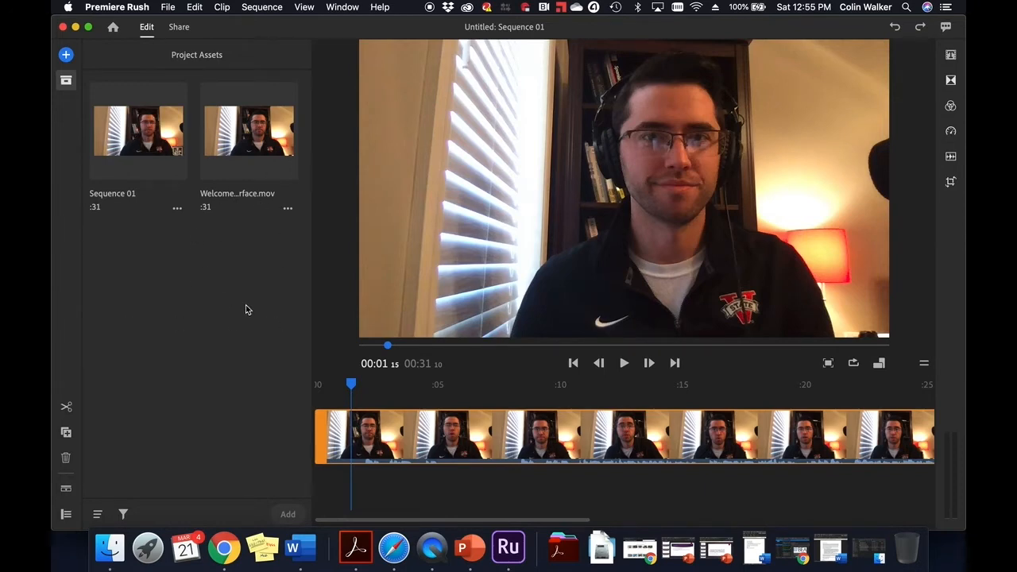
left_click(65, 81)
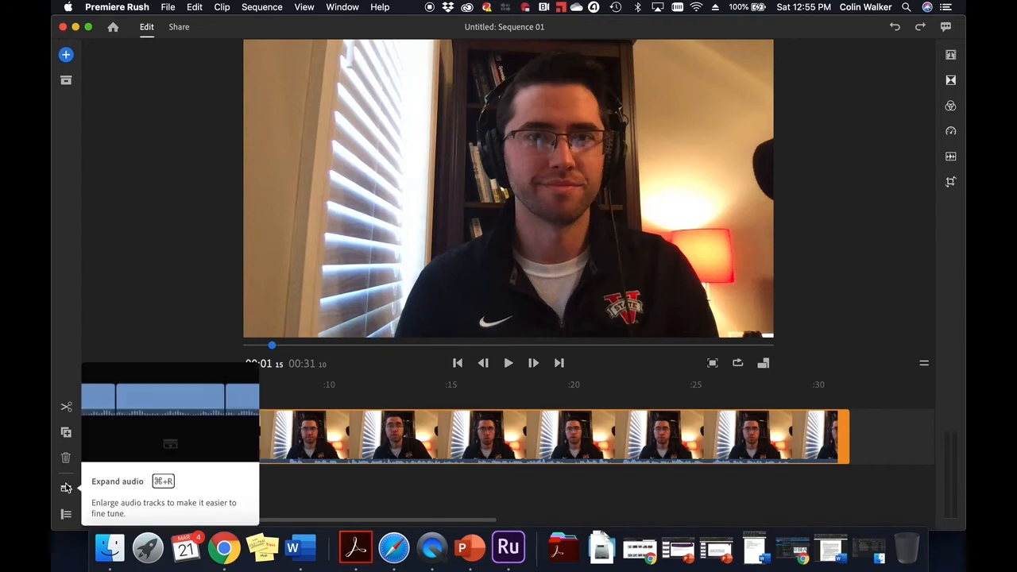
Expand the clip's audio and show the track controls in the timeline.
left_click(65, 488)
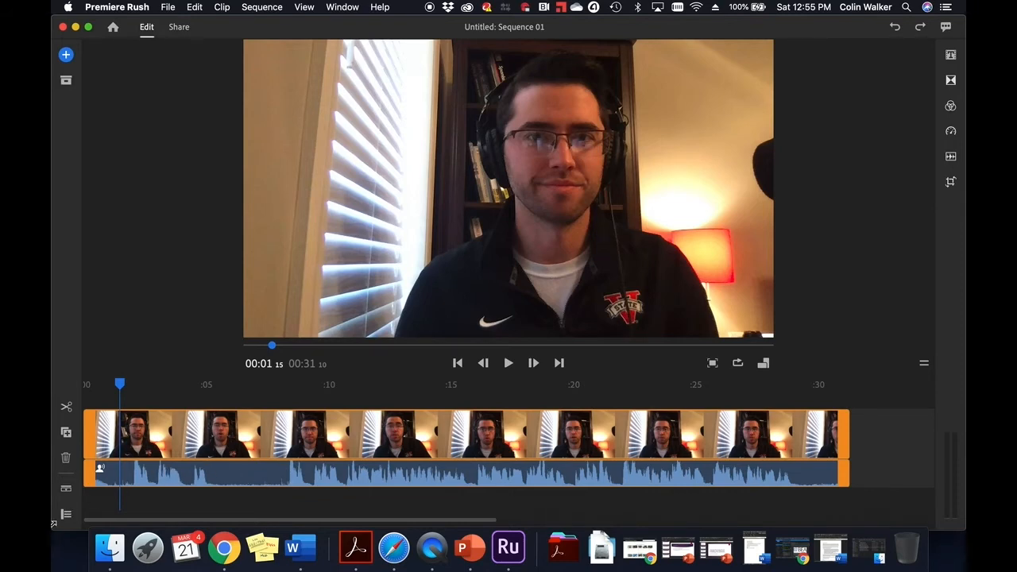
left_click(66, 516)
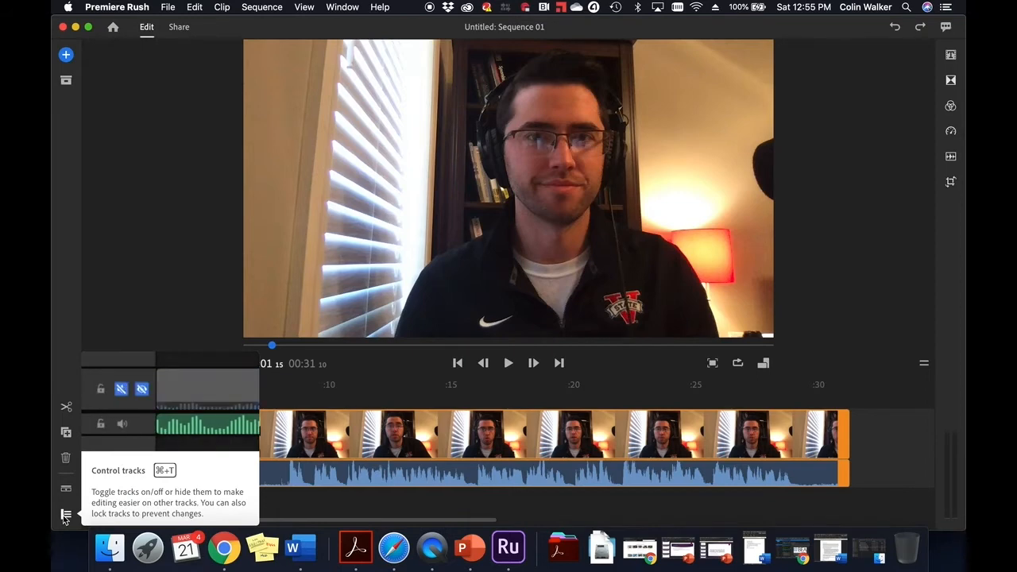
left_click(66, 516)
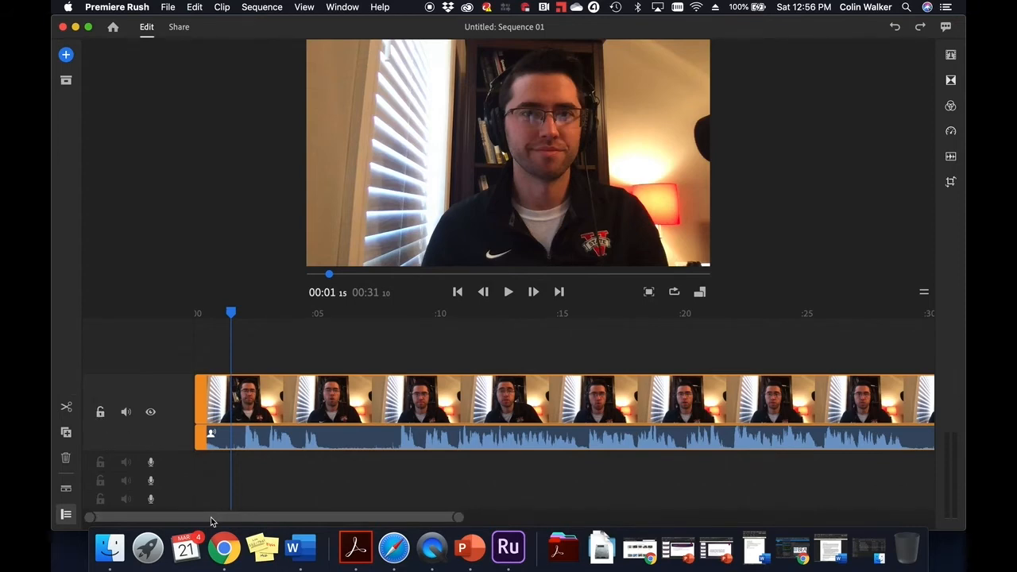
mouse_move(211, 521)
left_mouse_down()
mouse_move(330, 512)
mouse_move(200, 511)
left_mouse_up()
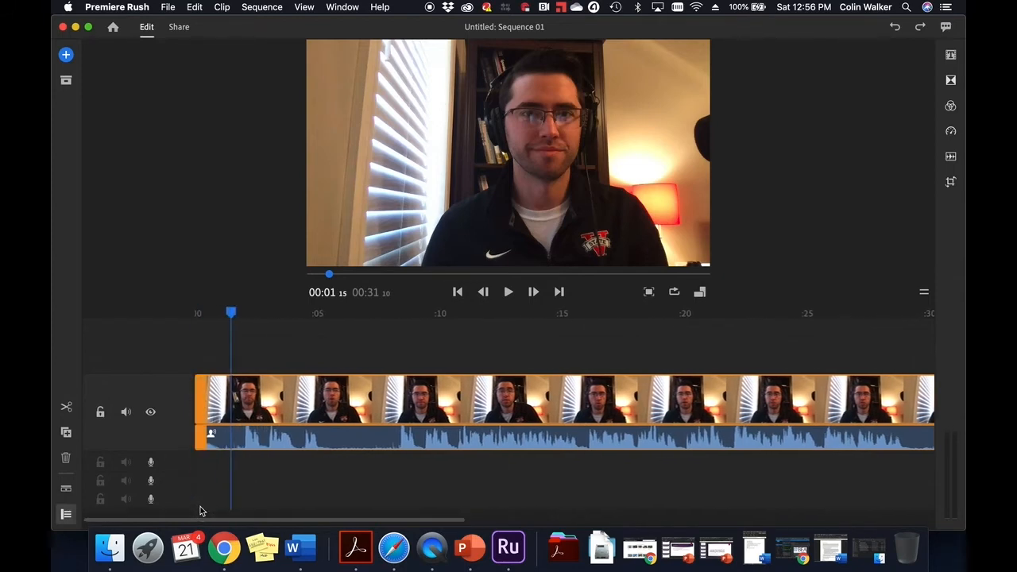
left_click(457, 517)
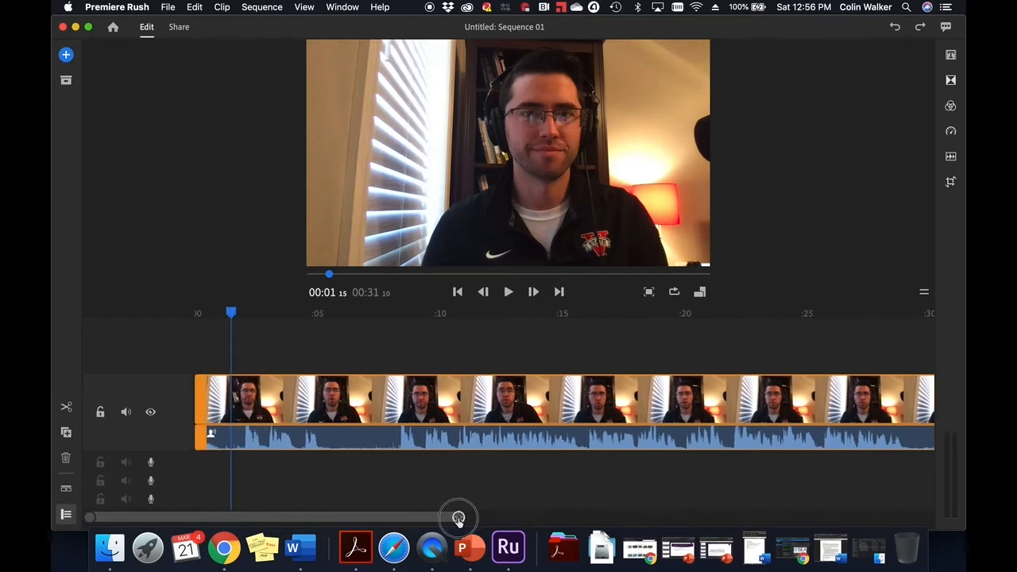
mouse_move(458, 517)
left_mouse_down()
mouse_move(334, 524)
mouse_move(404, 493)
mouse_move(519, 481)
mouse_move(735, 501)
left_mouse_up()
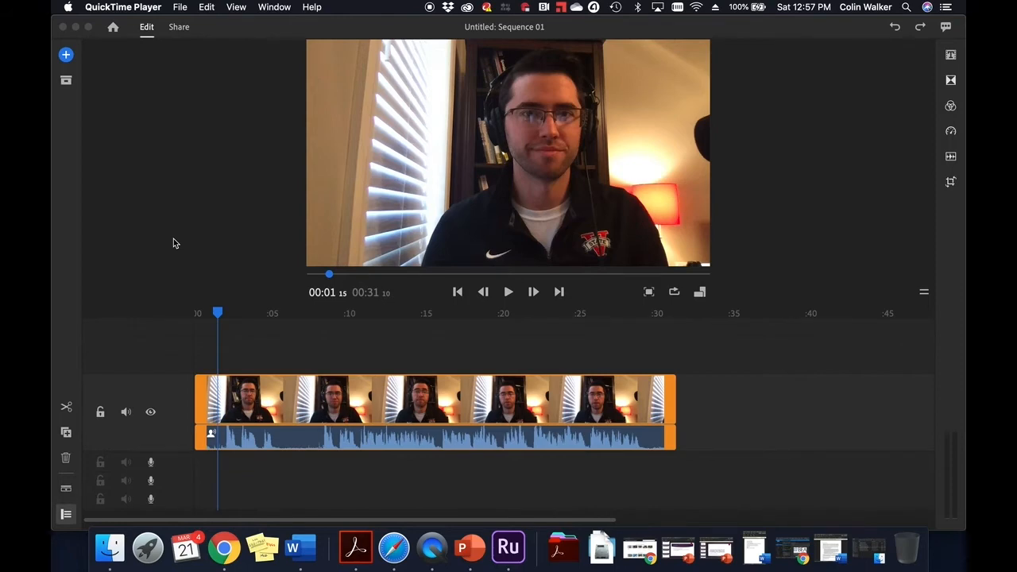
Examine the available title styles and the transition presets.
left_click(951, 61)
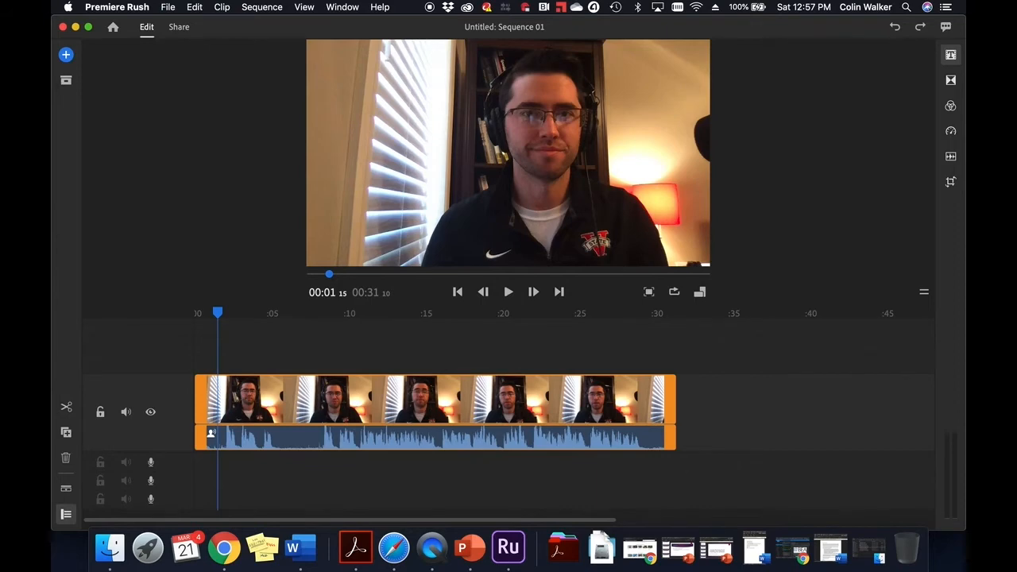
left_click(952, 56)
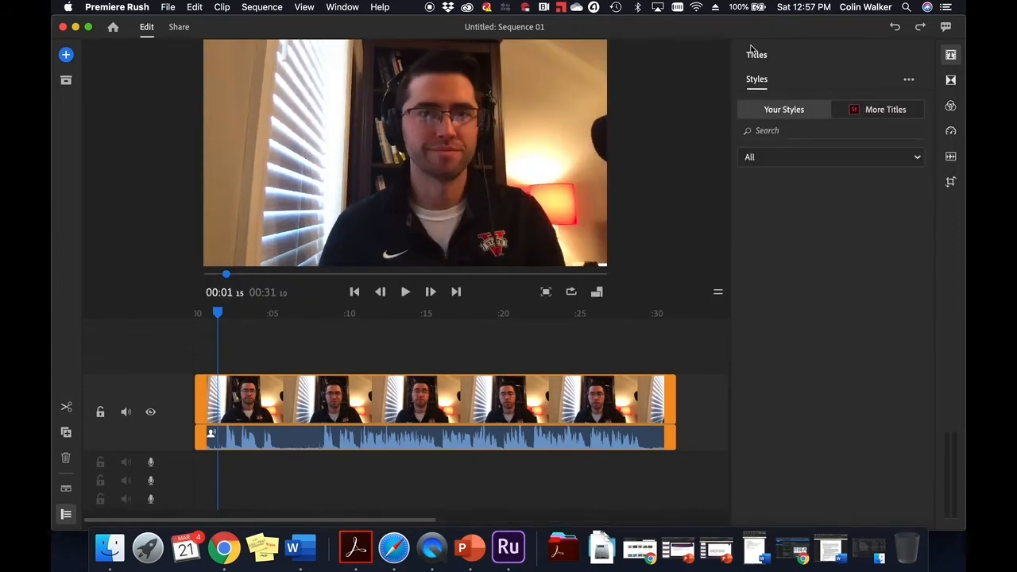
left_click(856, 112)
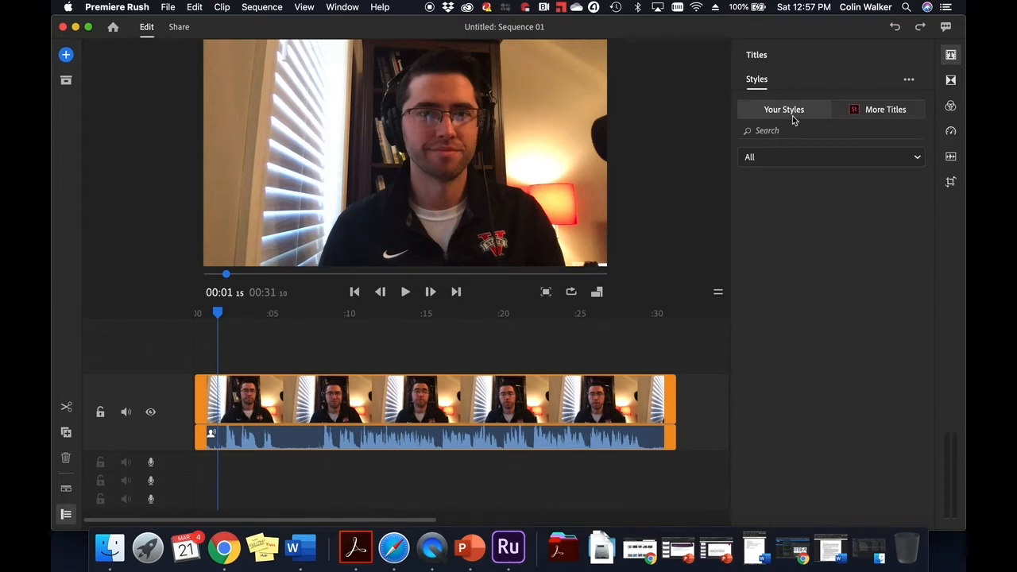
left_click(951, 56)
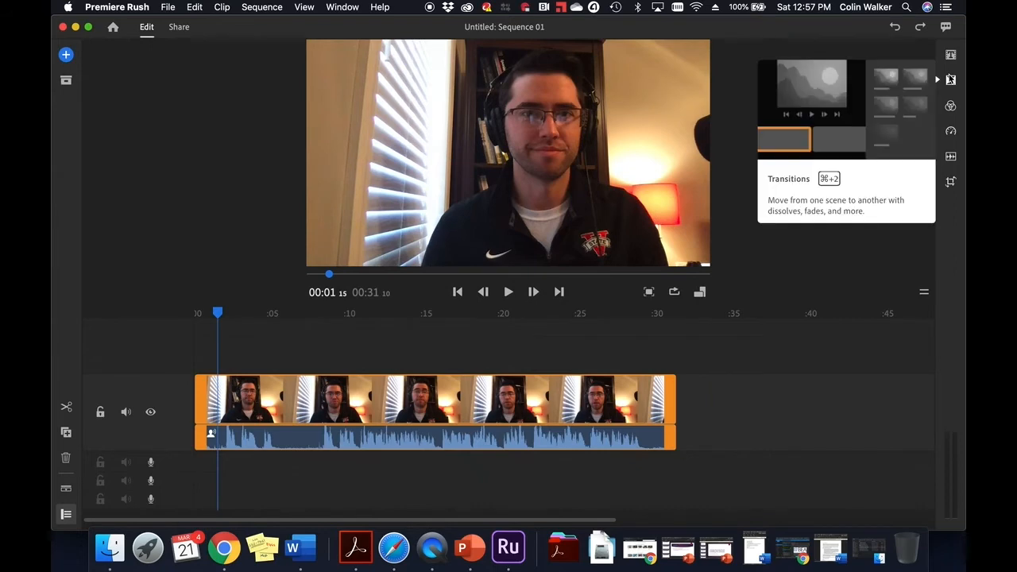
left_click(951, 81)
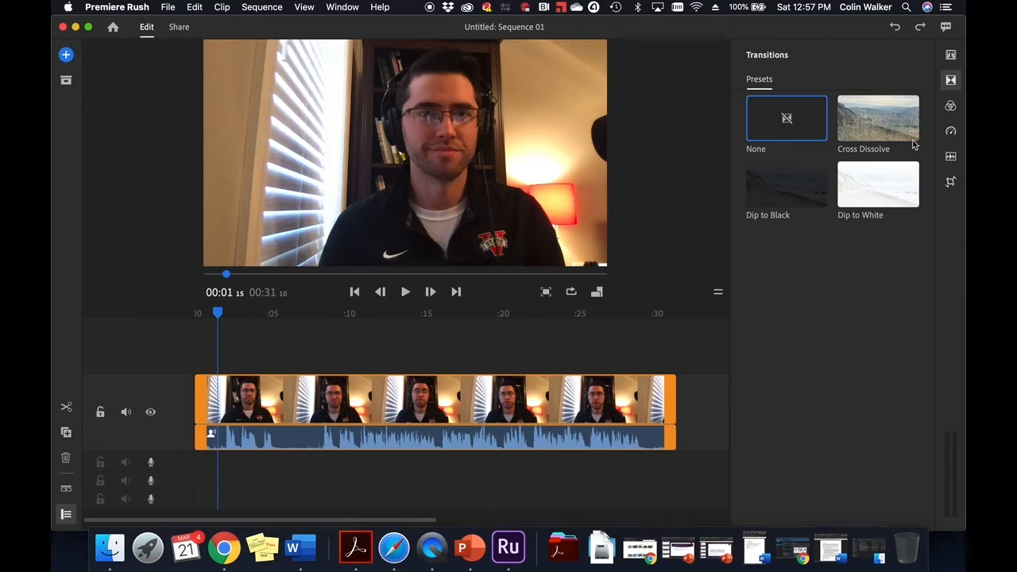
Examine the built-in color presets and the clip's range speed setting.
left_click(951, 107)
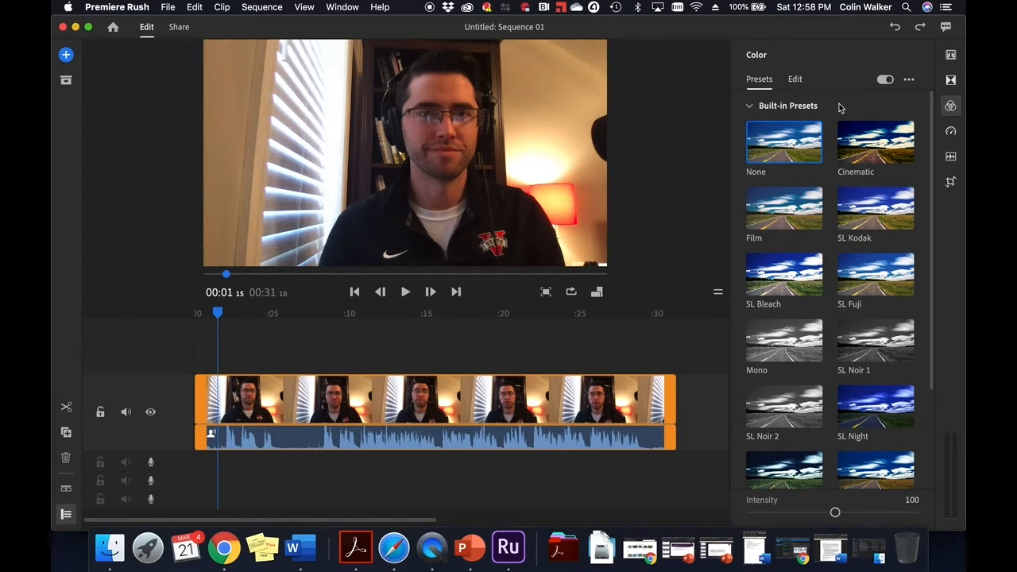
left_click(954, 134)
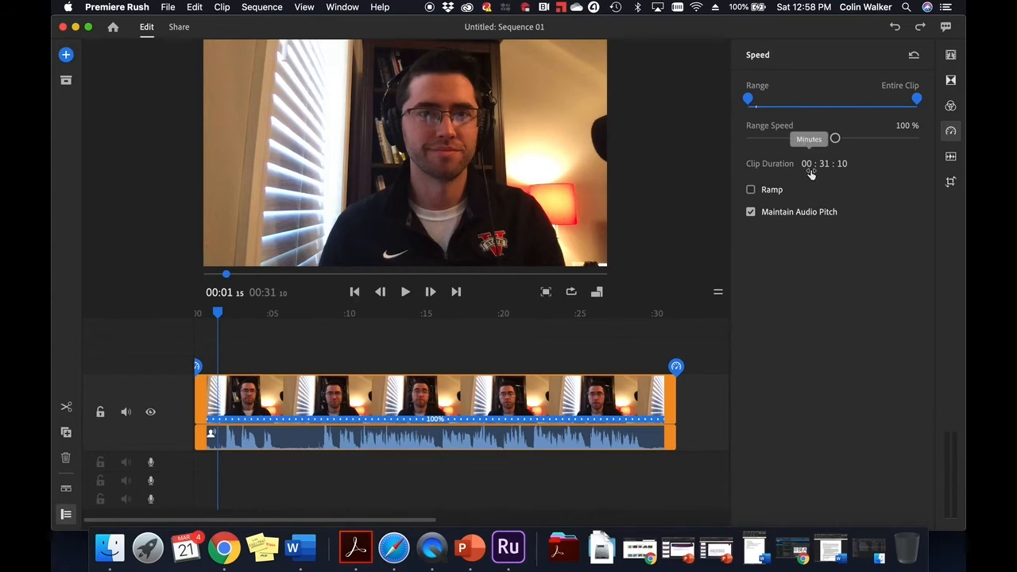
mouse_move(836, 138)
left_mouse_down()
mouse_move(874, 146)
mouse_move(834, 151)
left_mouse_up()
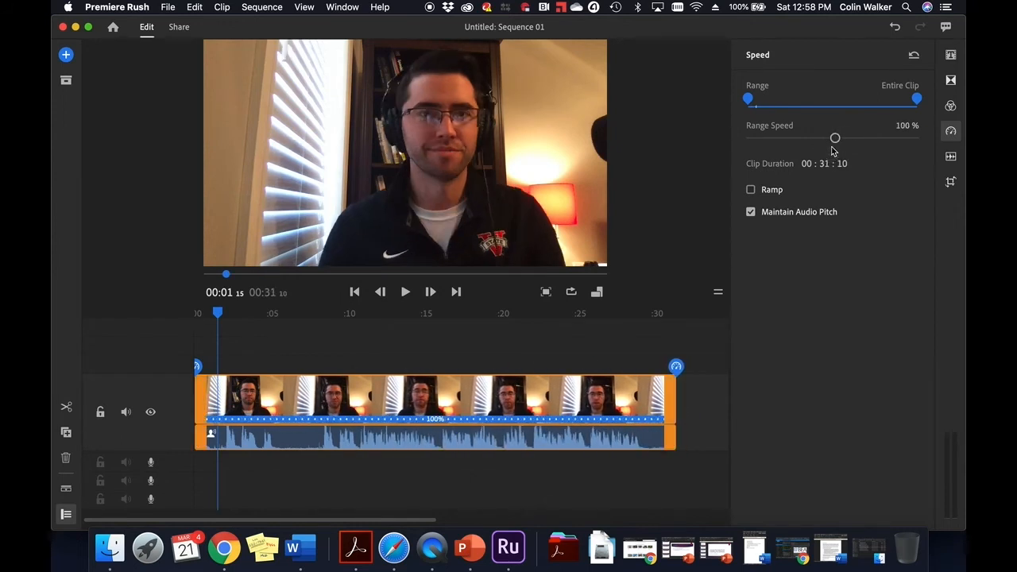
Examine the clip's basic and advanced audio settings.
left_click(950, 158)
left_click(950, 158)
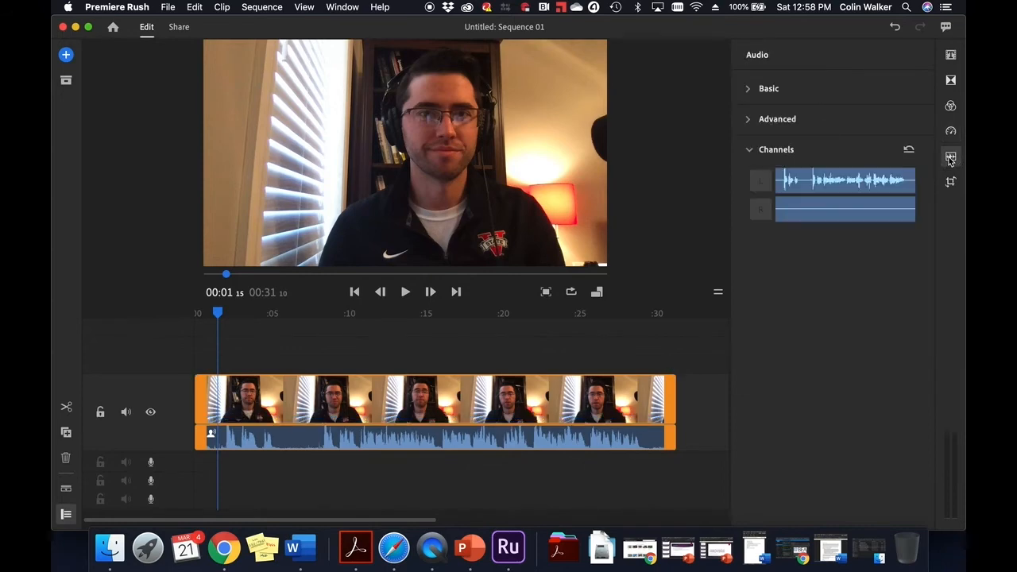
left_click(747, 90)
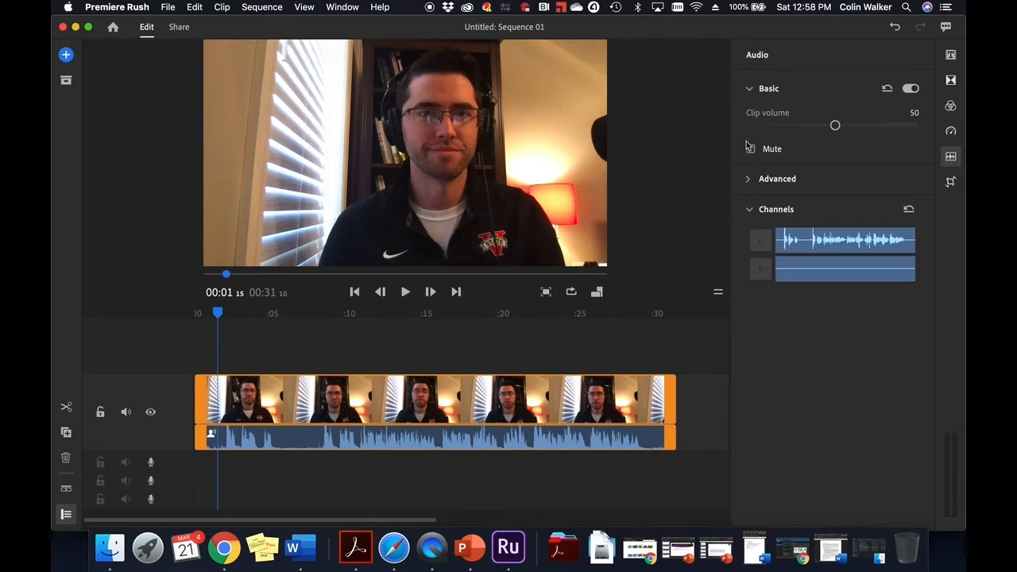
left_click(747, 180)
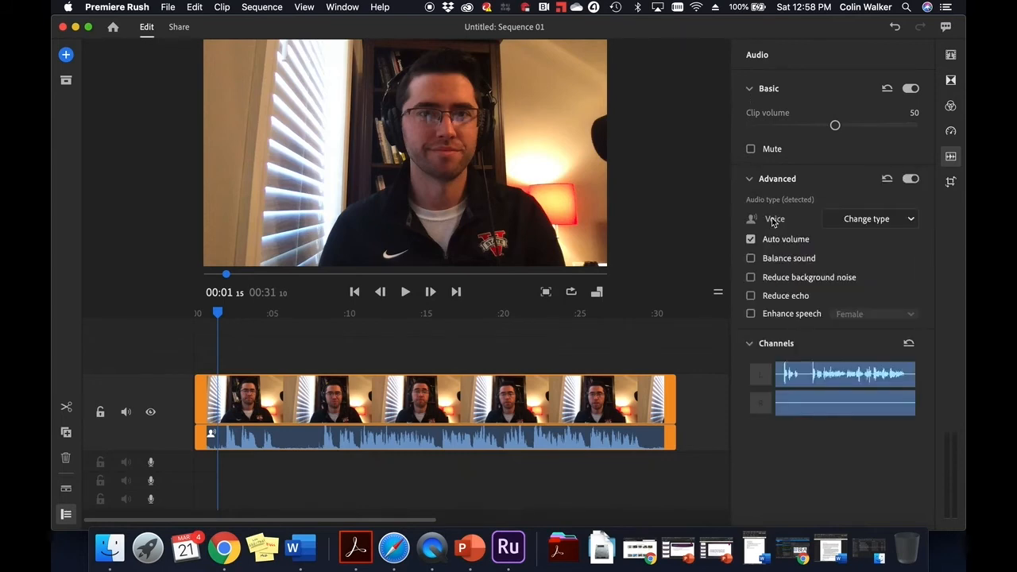
mouse_move(769, 242)
Crop the clip by 9.8% on the right and 28.3% on the left, and close the transform settings.
left_click(951, 182)
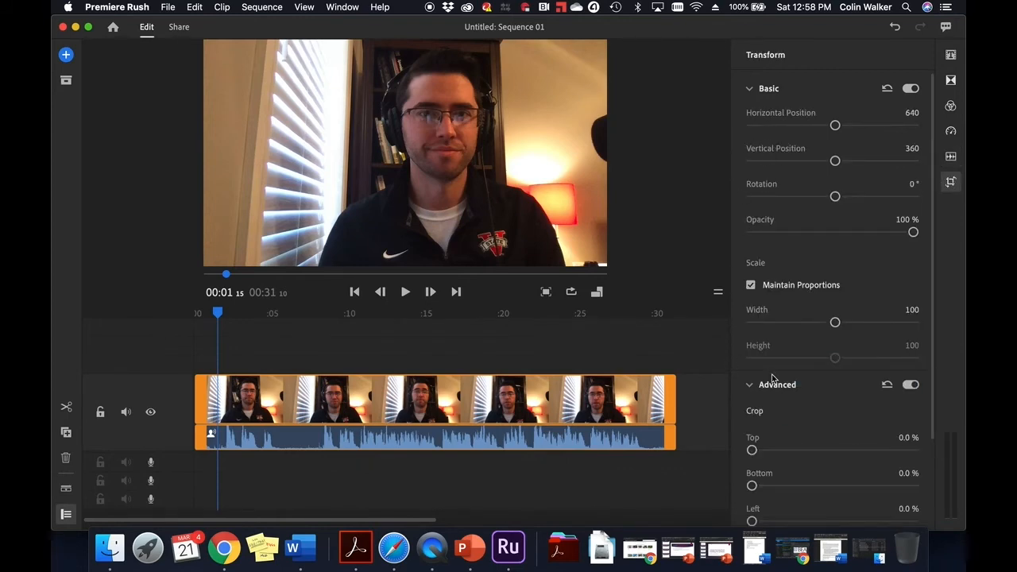
scroll(771, 379, "down", 3)
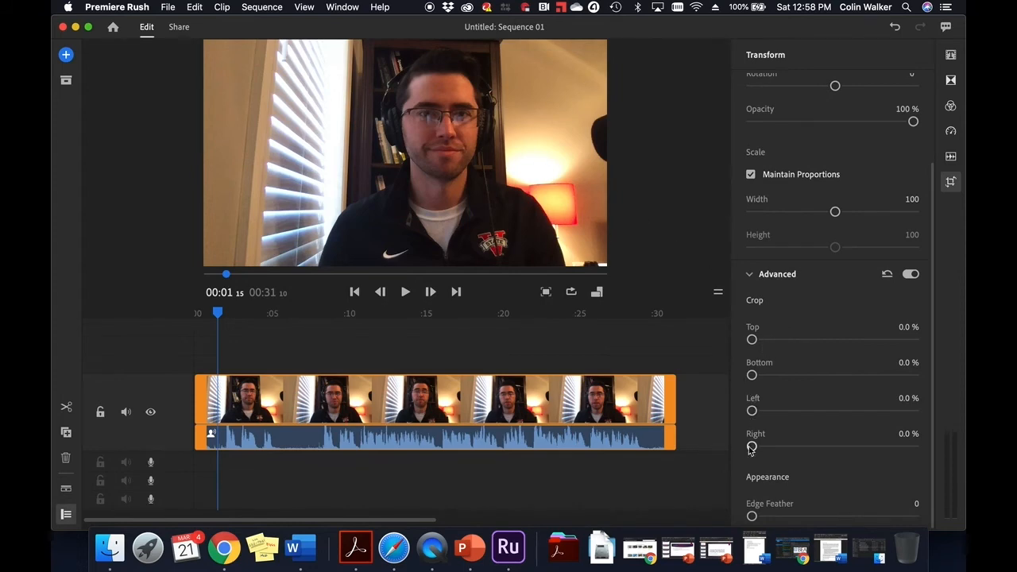
left_click_drag(751, 449, 768, 452)
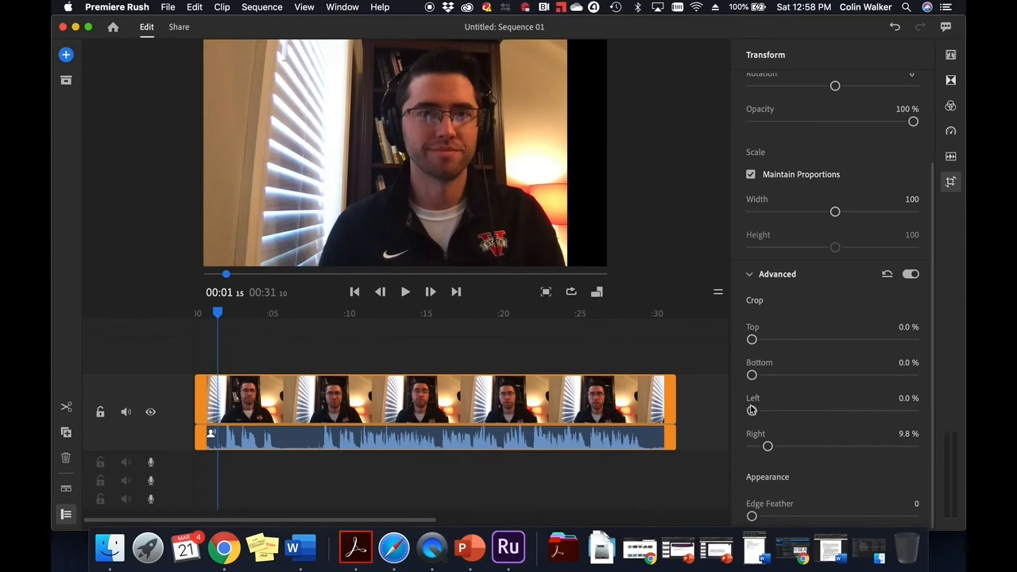
left_click_drag(751, 409, 785, 409)
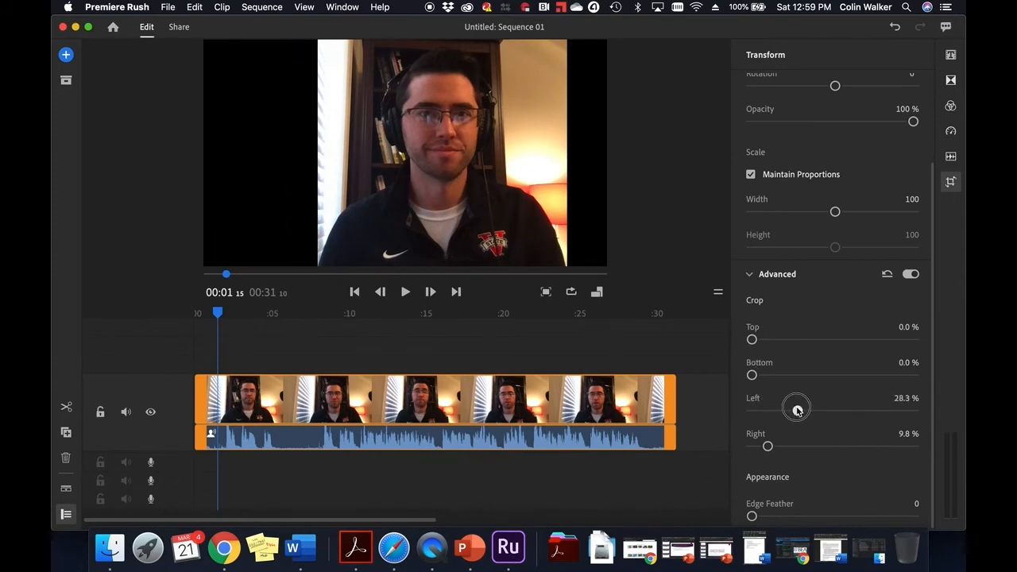
scroll(818, 361, "up", 3)
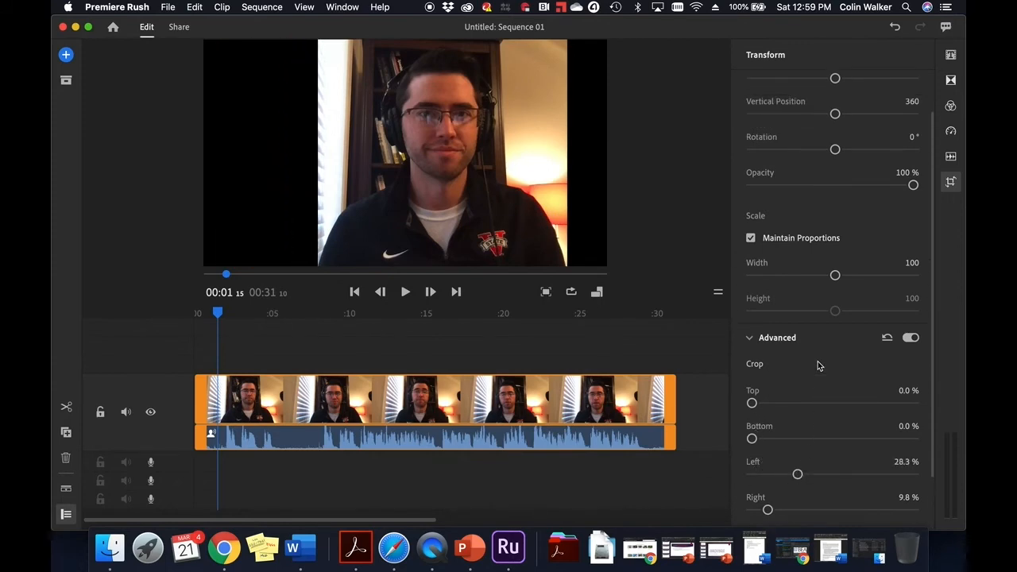
scroll(818, 364, "up", 2)
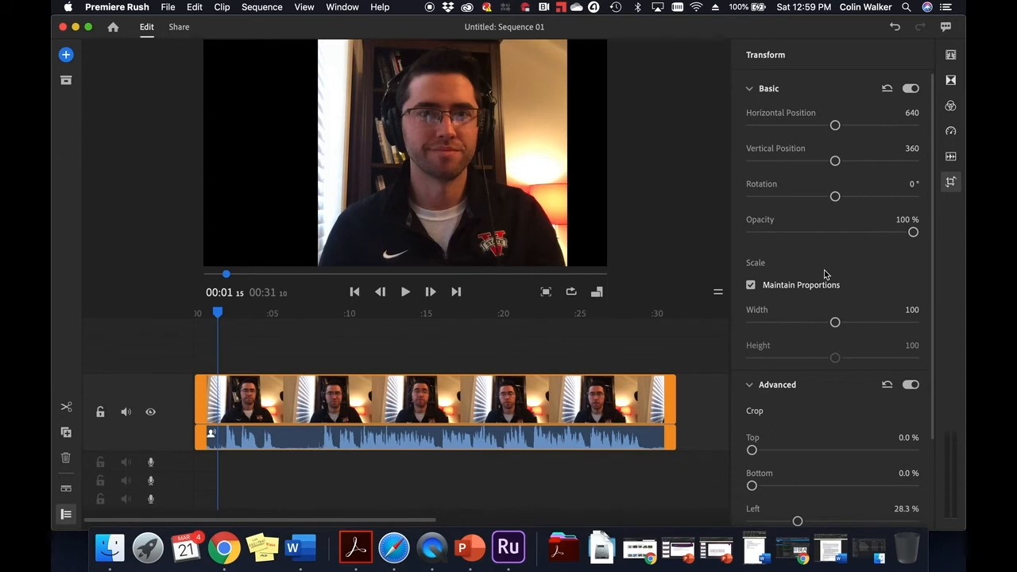
scroll(824, 274, "down", 1)
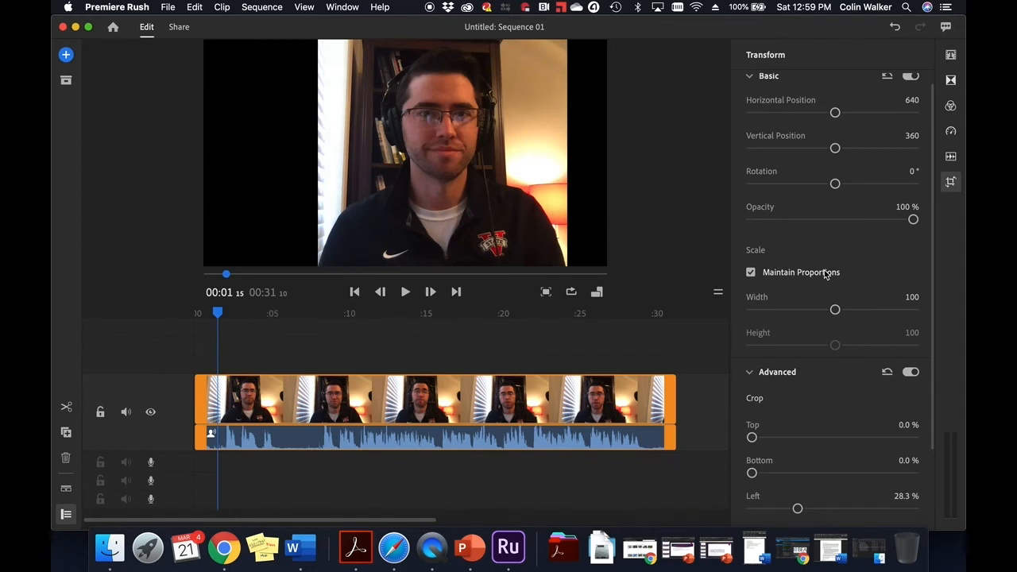
left_click(951, 182)
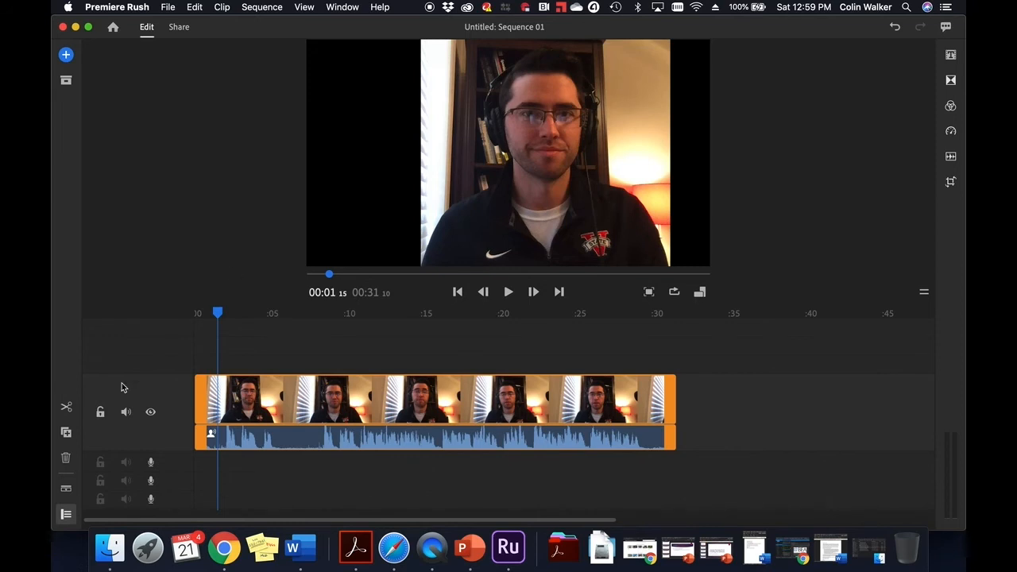
Split the clip at the current playhead position of 00:01 15 and again at 00:08 09.
left_click(68, 409)
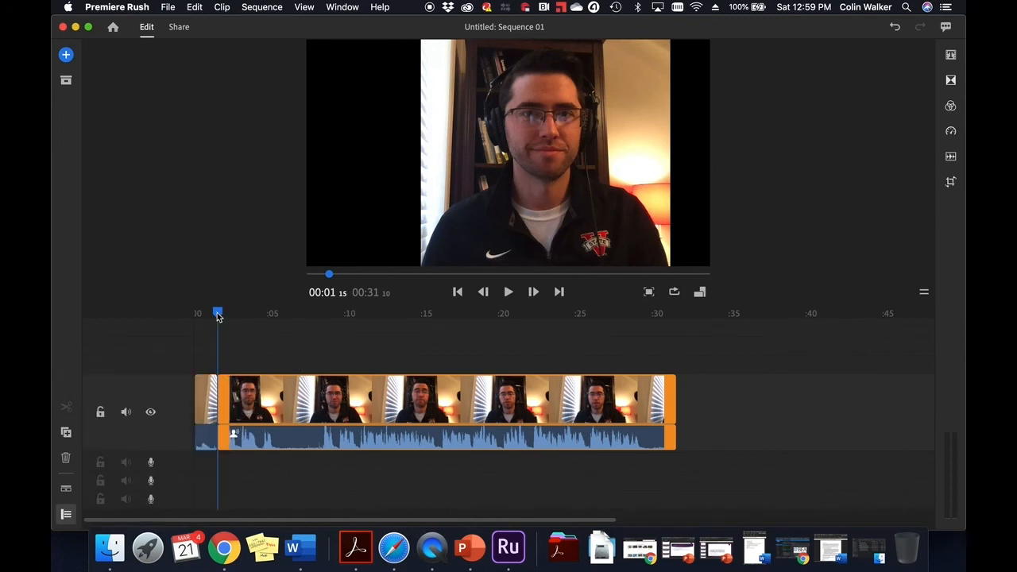
left_click_drag(218, 313, 321, 314)
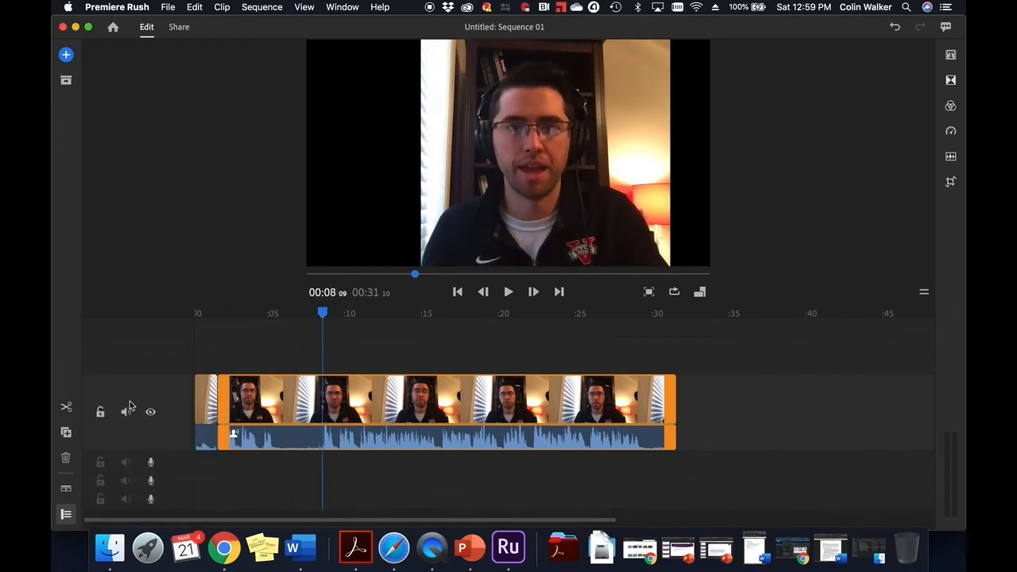
left_click(67, 408)
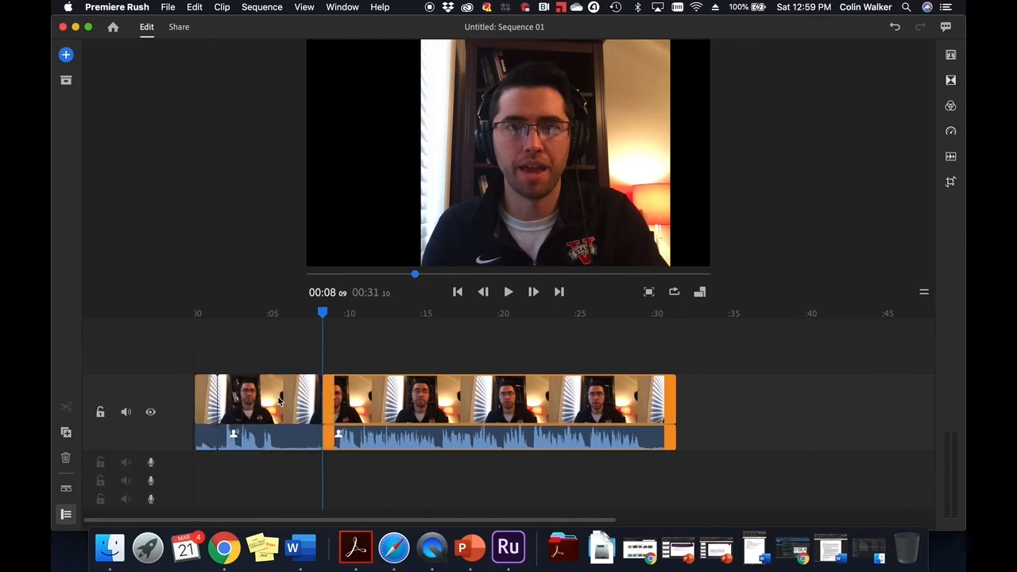
Delete the middle segment between the two cuts and undo the deletion.
left_click(279, 401)
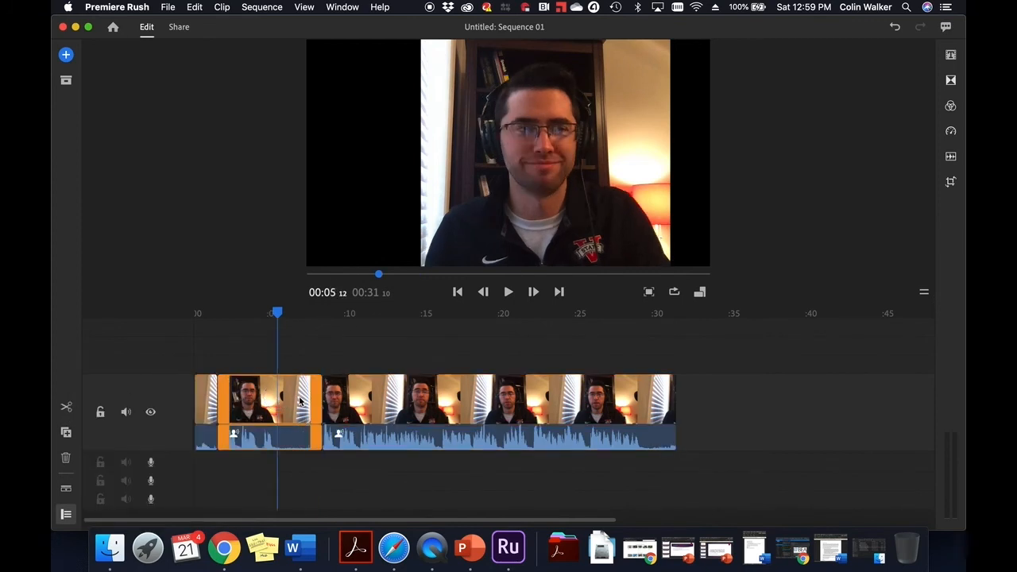
key("Delete")
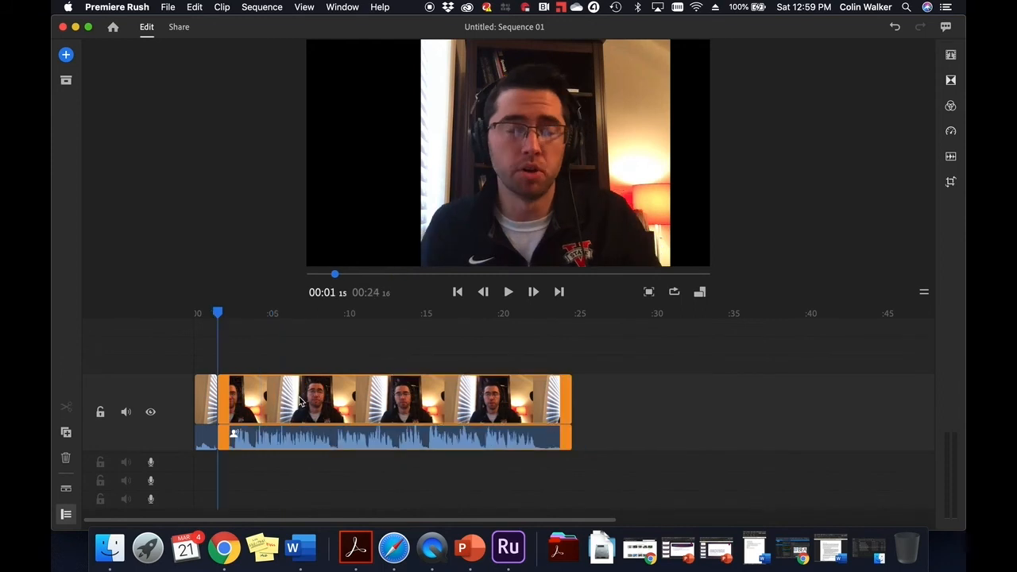
key("super+z")
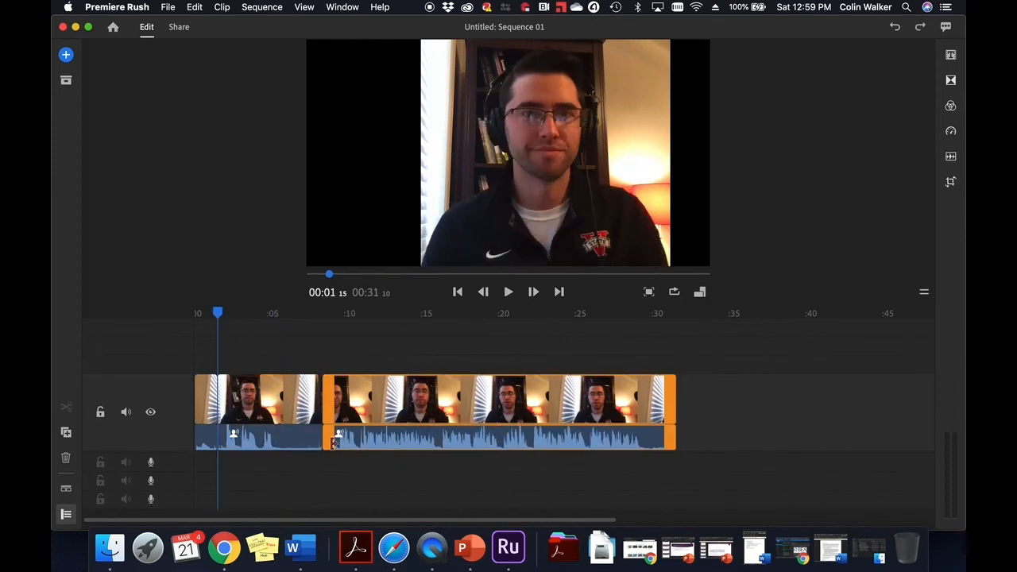
Move the middle segment to a new track above the main video and undo the move.
left_click(289, 399)
left_click_drag(269, 385, 271, 363)
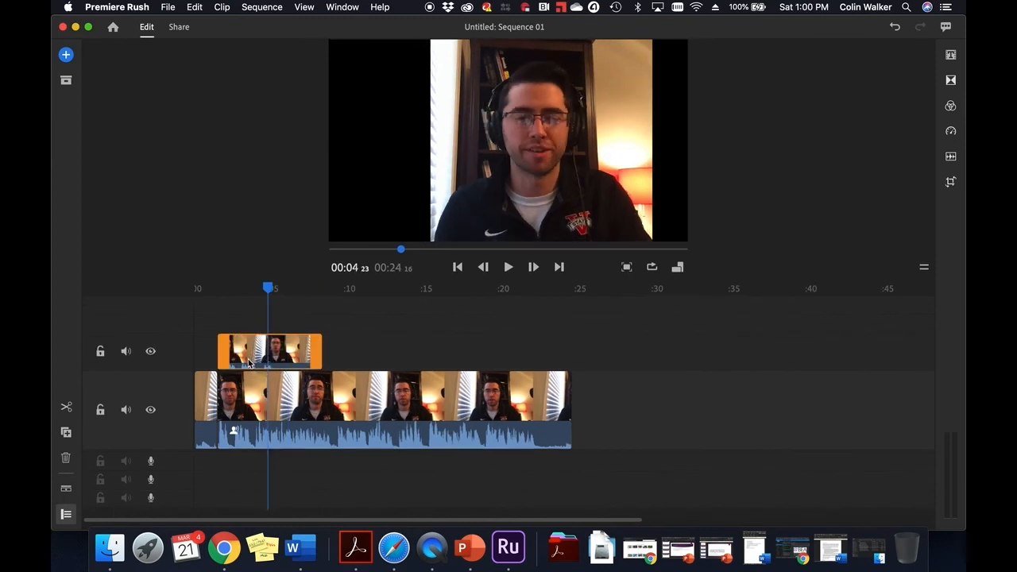
key("super+z")
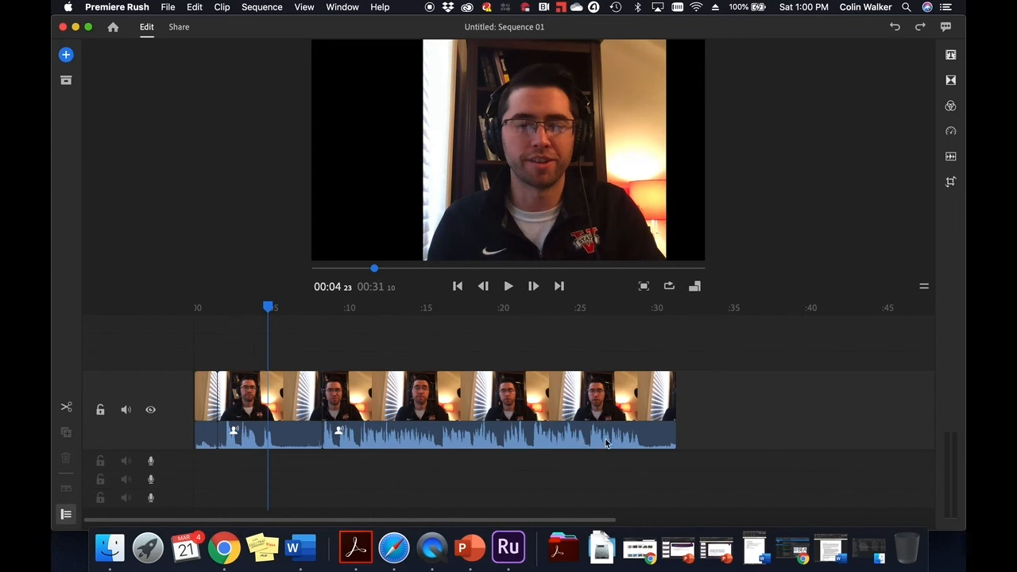
Select the last segment, try to extend its end, and move the playhead to about 00:11 14.
left_click(355, 445)
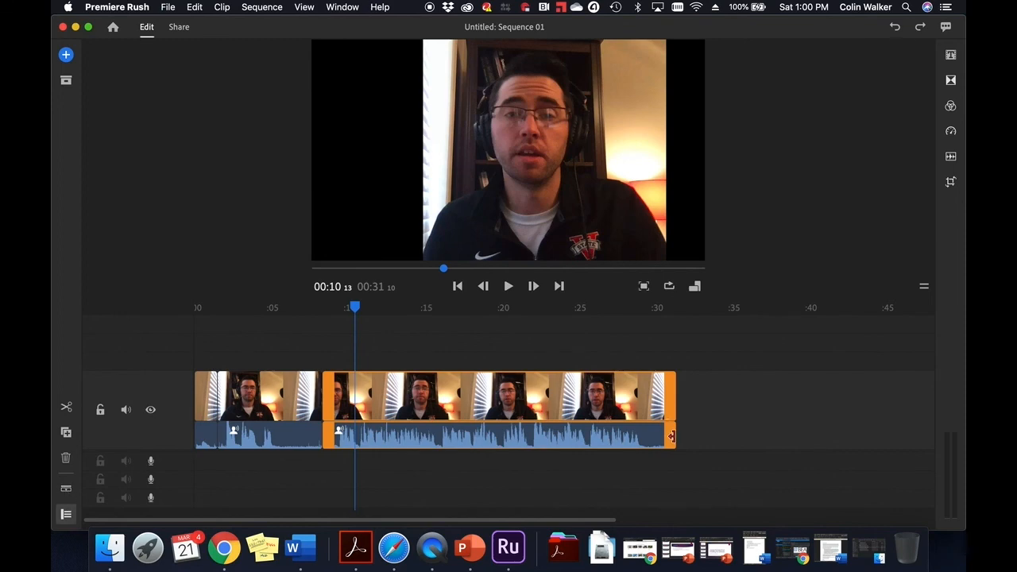
mouse_move(672, 435)
left_mouse_down()
mouse_move(603, 436)
mouse_move(679, 436)
left_mouse_up()
mouse_move(354, 307)
left_mouse_down()
mouse_move(388, 309)
mouse_move(373, 309)
left_mouse_up()
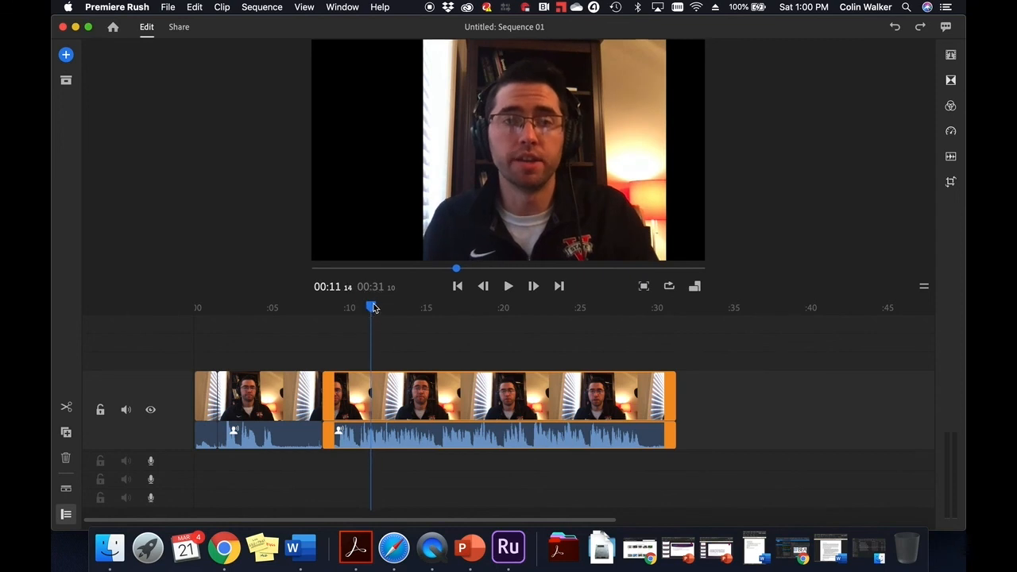